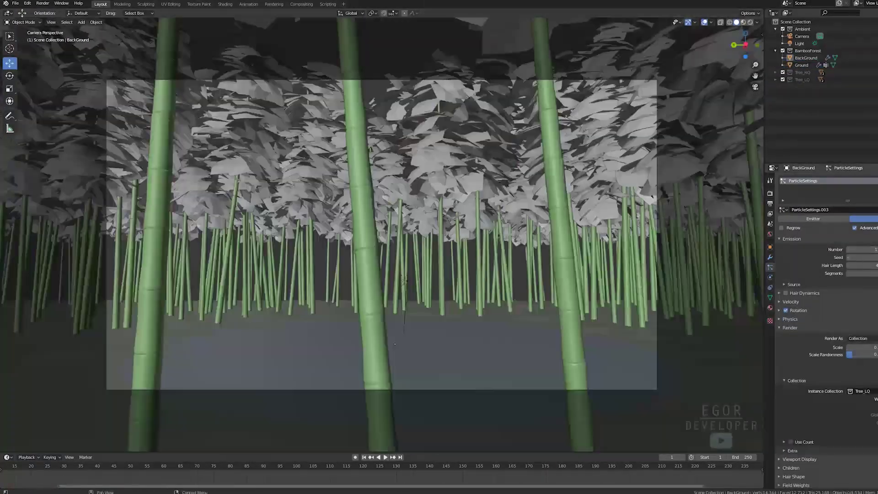
# - Select the scene camera to frame the dense bamboo forest around the clearing
pyautogui.click(802, 37)
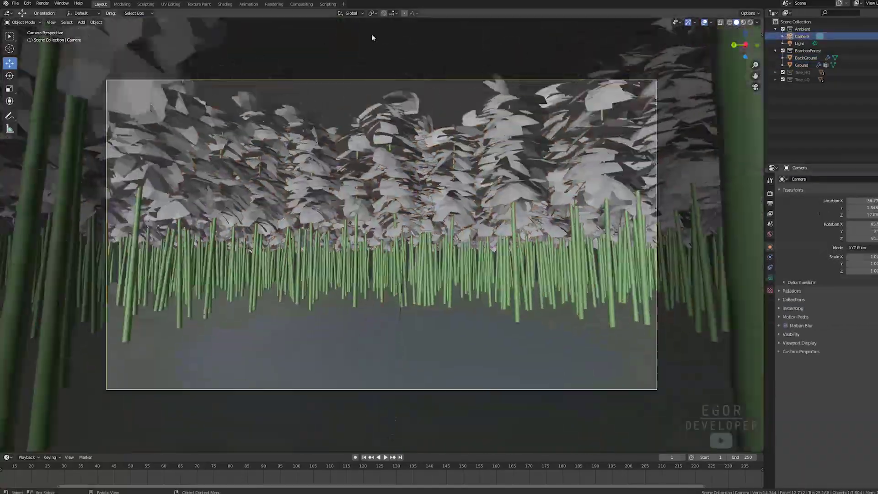